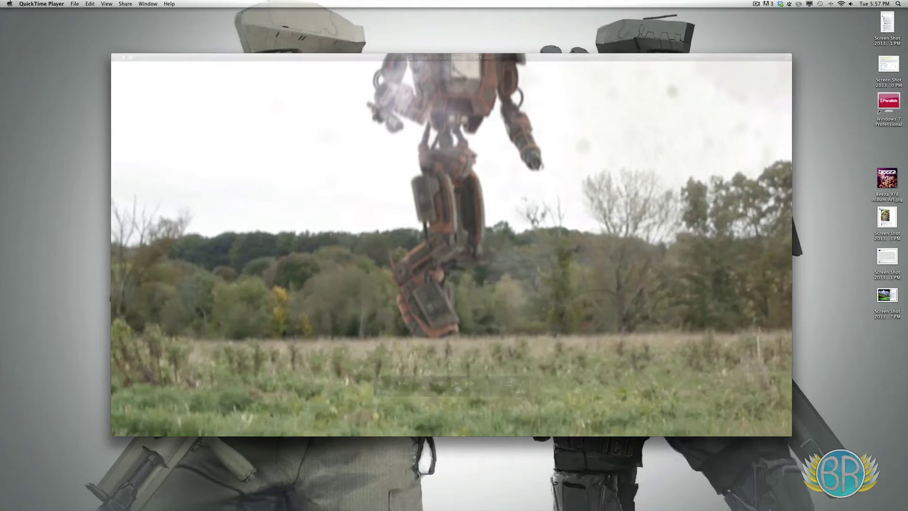
Step: Bring the robot storyboard in Preview in front of the movie
mouse_move(804, 502)
left_click(764, 495)
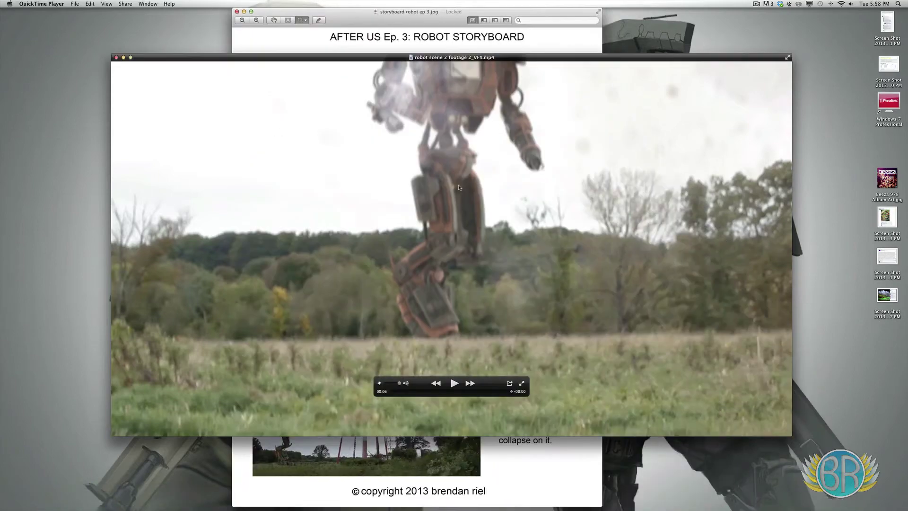
left_click(421, 34)
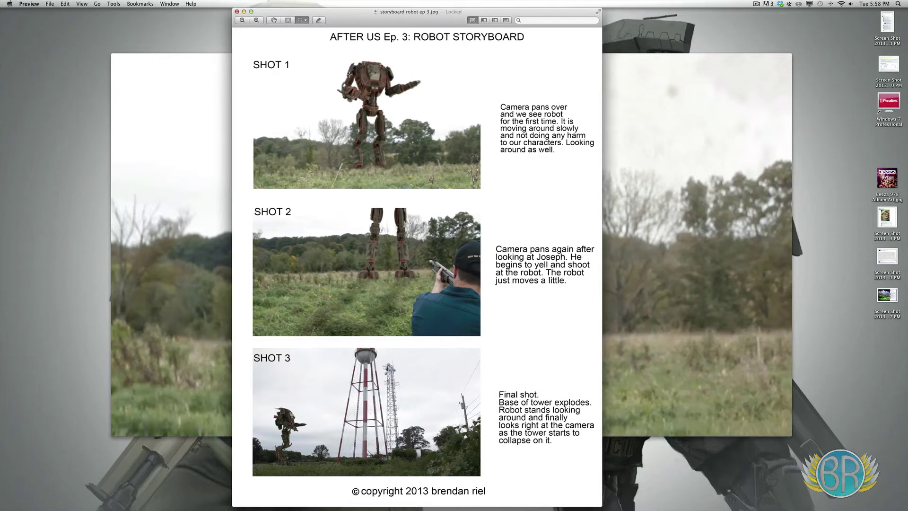
Step: Review the Shot 1 and Shot 2 storyboard panels, then switch to Blender's Shot 1.blend
left_click_drag(495, 96, 600, 168)
left_click(592, 194)
left_click_drag(252, 205, 594, 341)
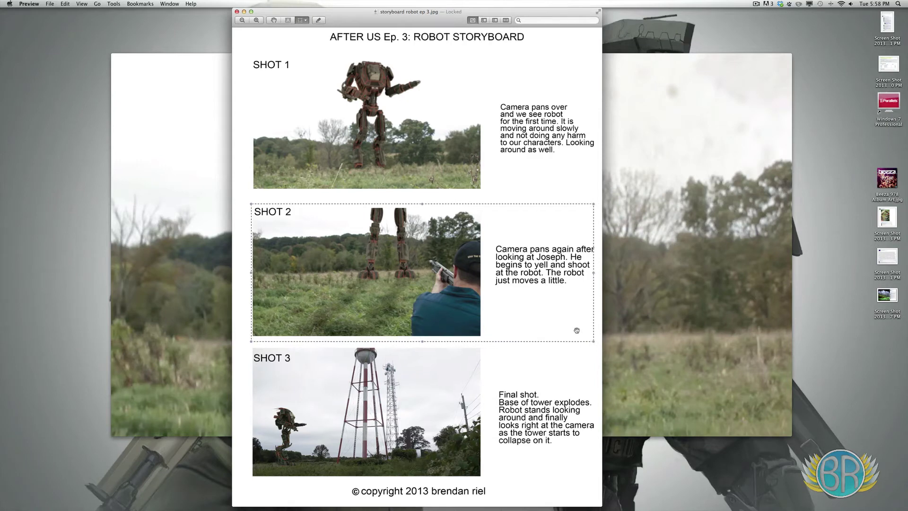
left_click(572, 349)
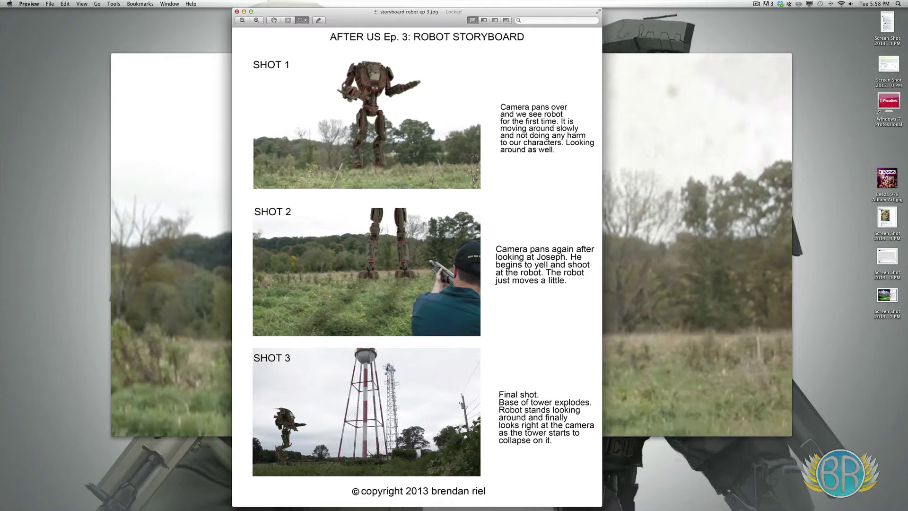
left_click(262, 495)
Step: Scrub the robot animation to frame 214 in Blender's timeline and open the Render menu
left_click(137, 487)
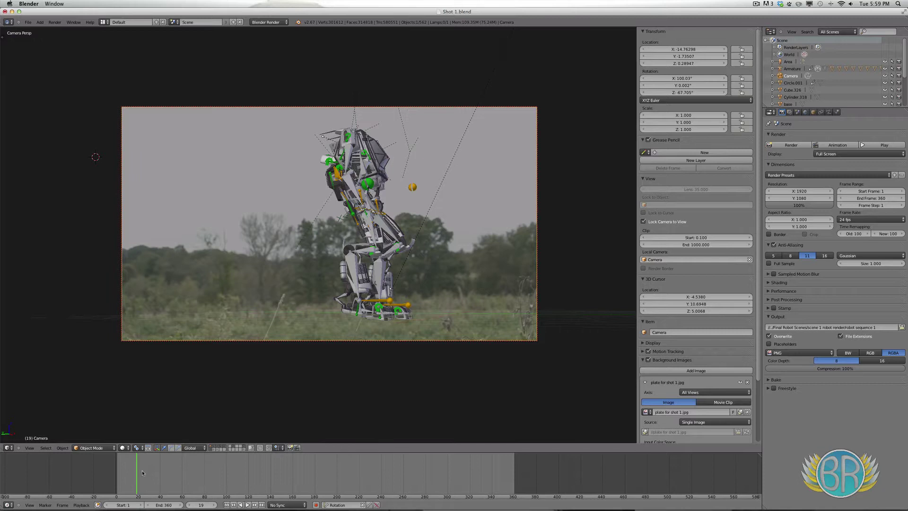
left_click_drag(137, 476, 353, 454)
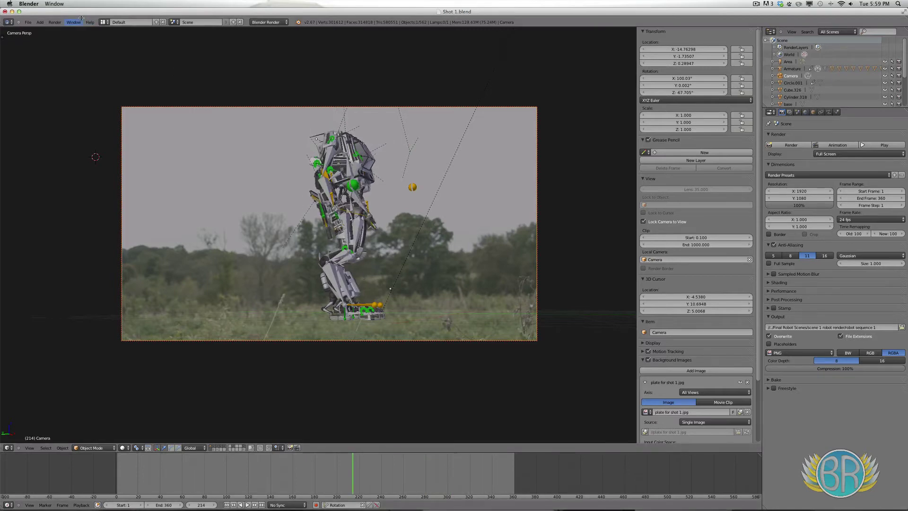
left_click(54, 22)
Step: Render frame 214 as a still image of the textured robot on transparency
left_click(71, 26)
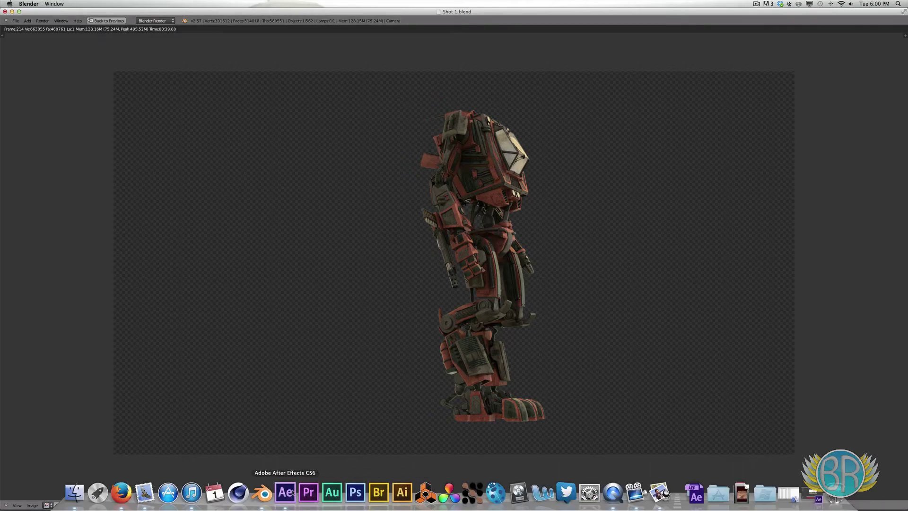
Step: In After Effects, move the scene 1 track comp to 0:00:02:01 and show the robot PNG sequence layer
left_click(291, 492)
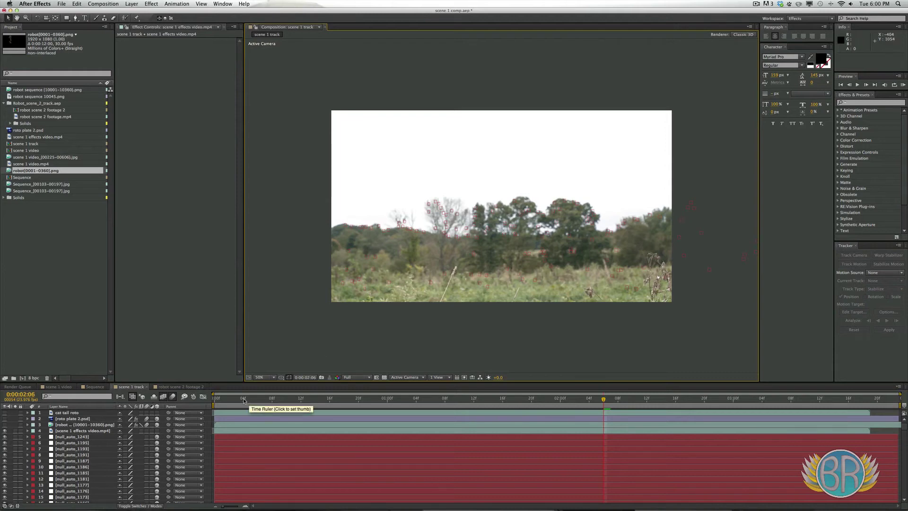
left_click_drag(244, 401, 195, 402)
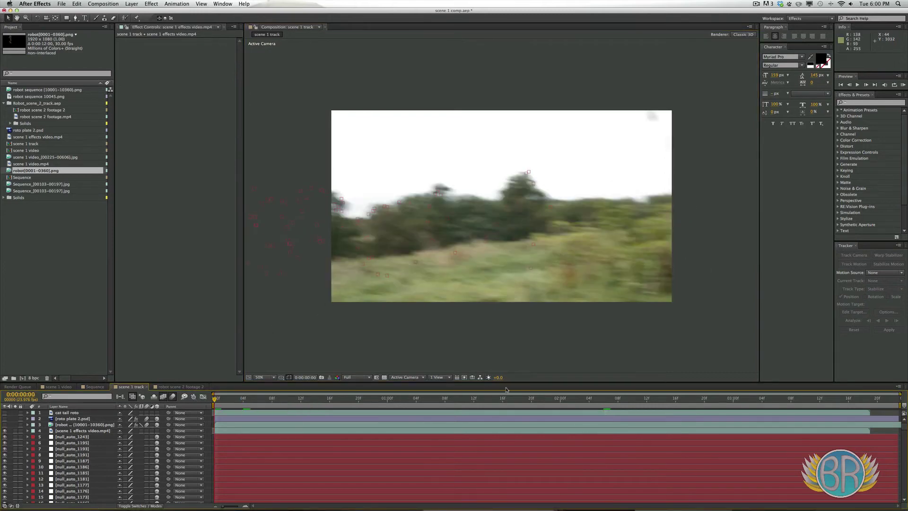
left_click_drag(597, 403, 567, 402)
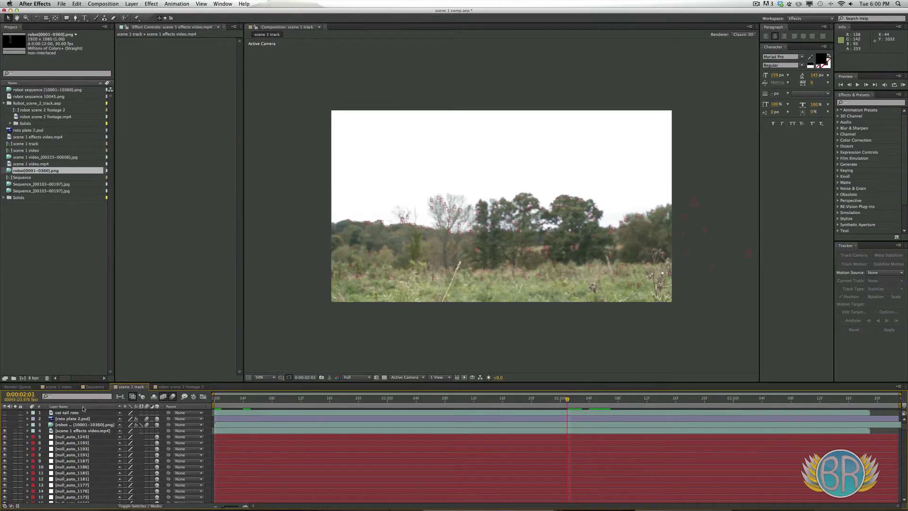
left_click(5, 424)
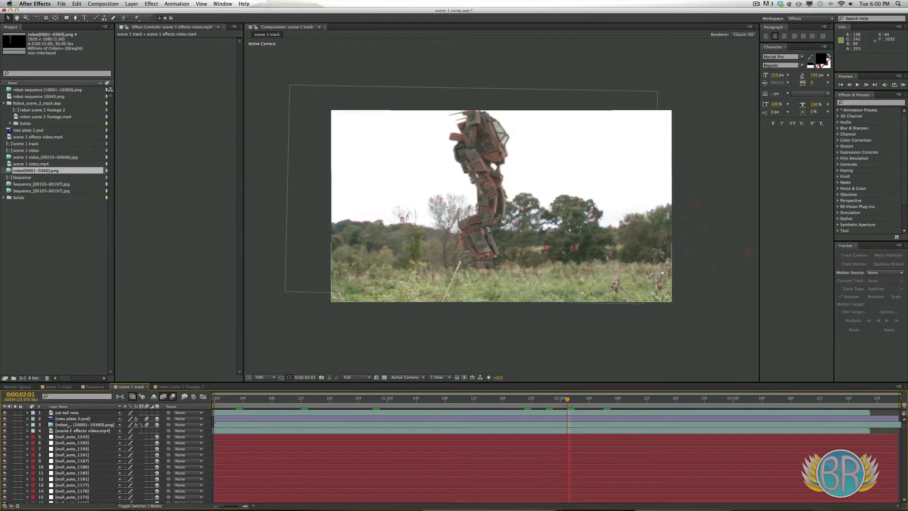
Step: Select the robot layer and hide the cat tail roto and roto plate 2.psd layers
left_click(28, 424)
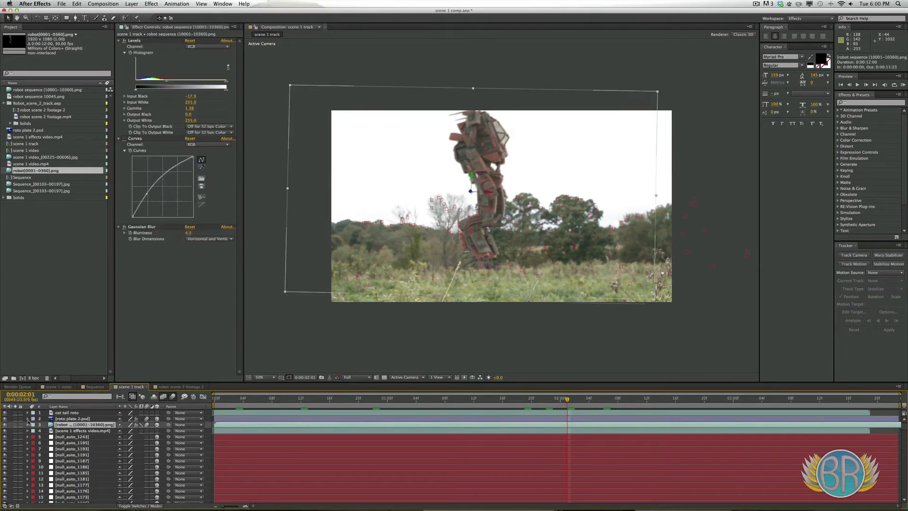
left_click(4, 412)
left_click(5, 420)
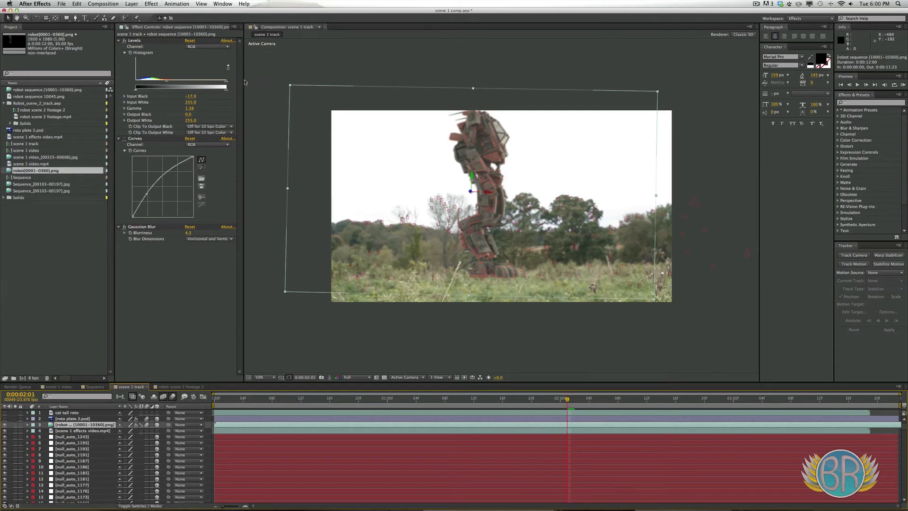
Step: Widen Effect Controls and toggle the robot's Levels and Gaussian Blur off and back on
left_click_drag(245, 82, 274, 81)
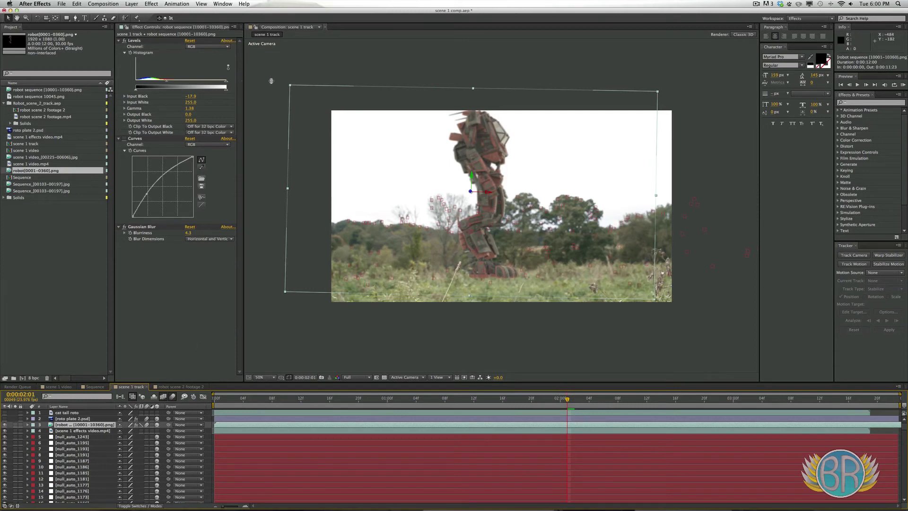
left_click(124, 41)
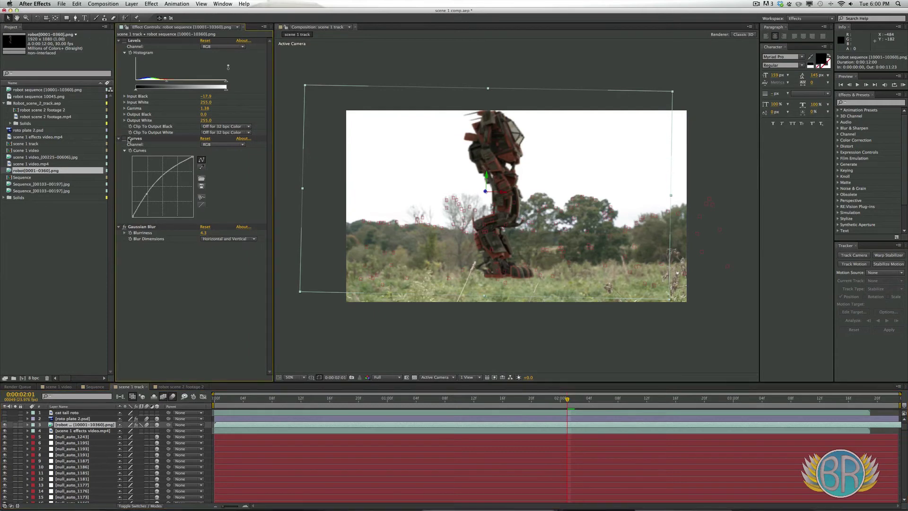
left_click(124, 227)
left_click(124, 227)
left_click(124, 41)
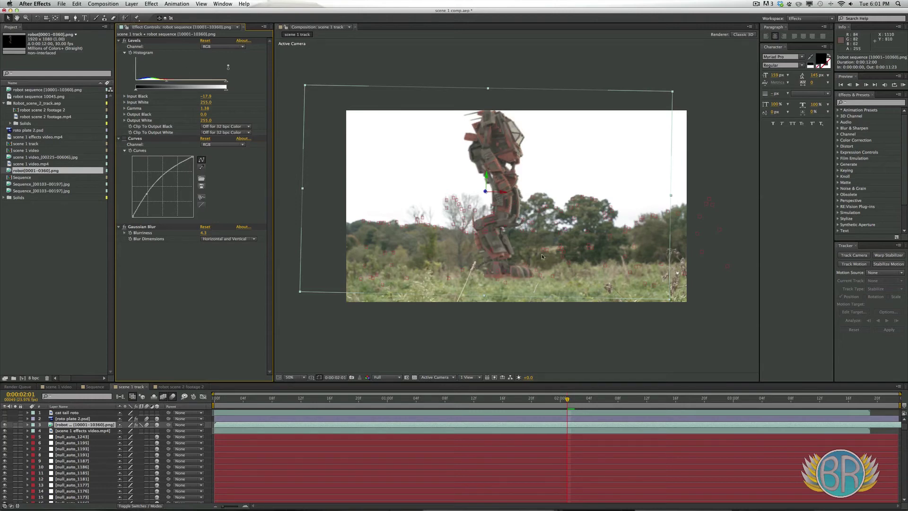
left_click(440, 344)
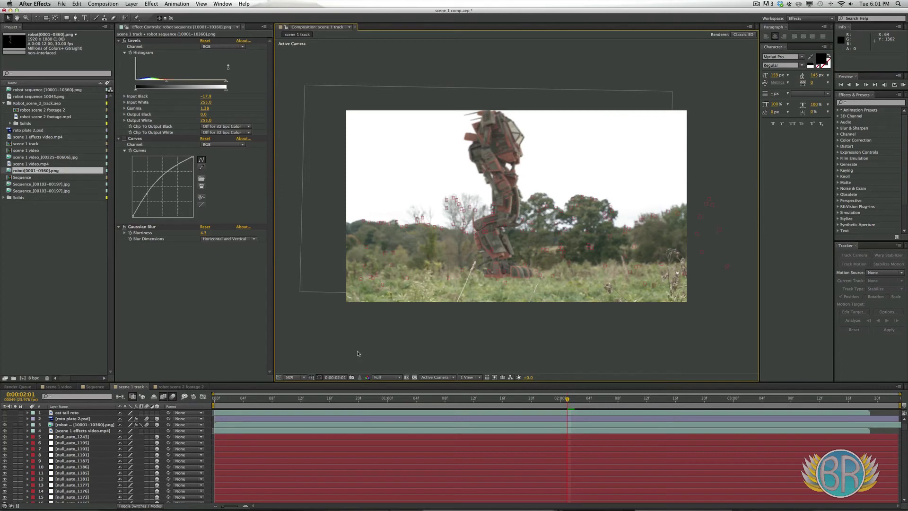
Step: Turn roto plate 2.psd back on, select it, and show the Modes and track matte columns
left_click(5, 419)
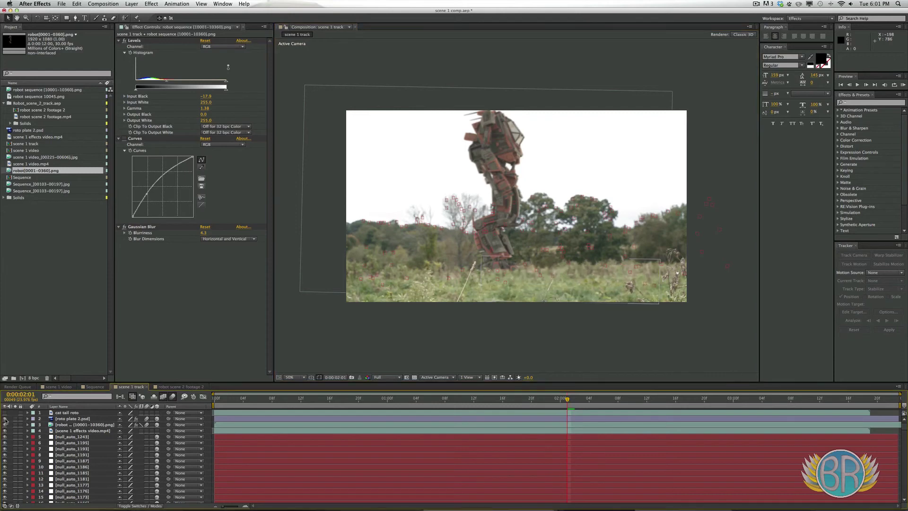
left_click(66, 419)
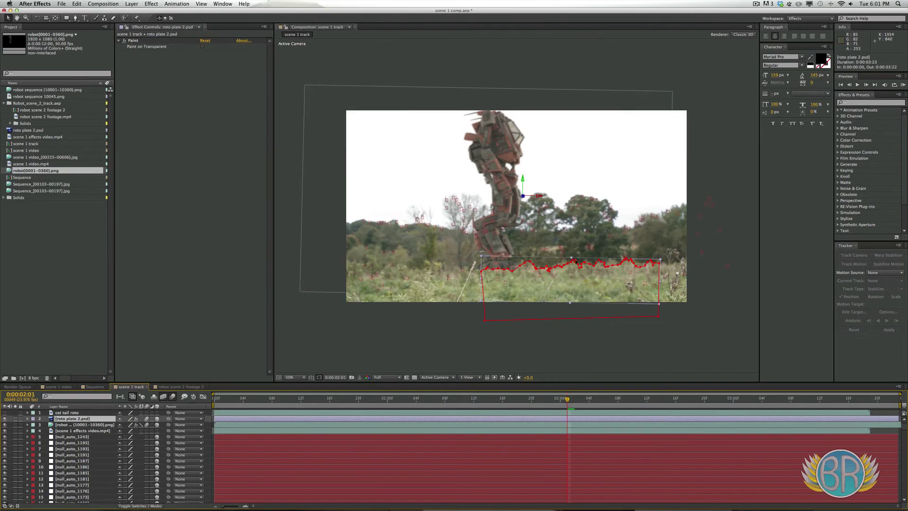
left_click(148, 505)
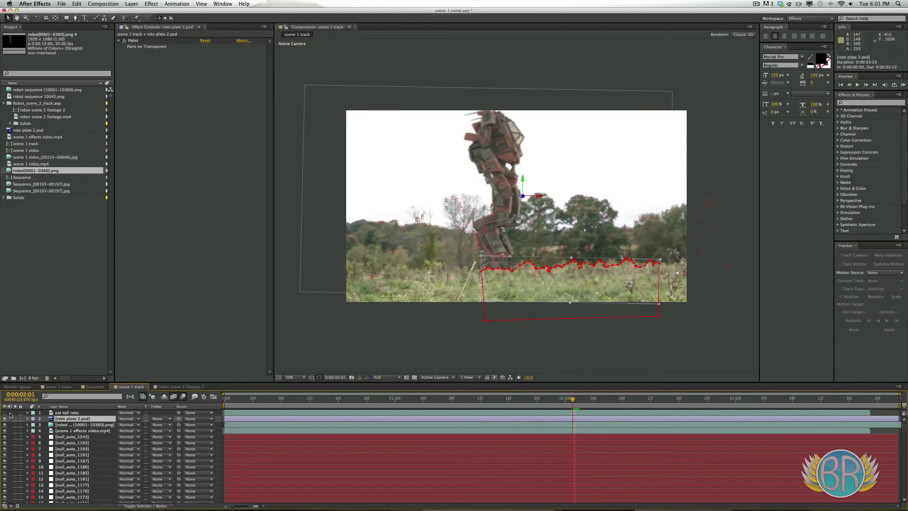
Step: Select the cat tail roto layer, go to 0:00:01:20, and deselect to view the composite
left_click(473, 266)
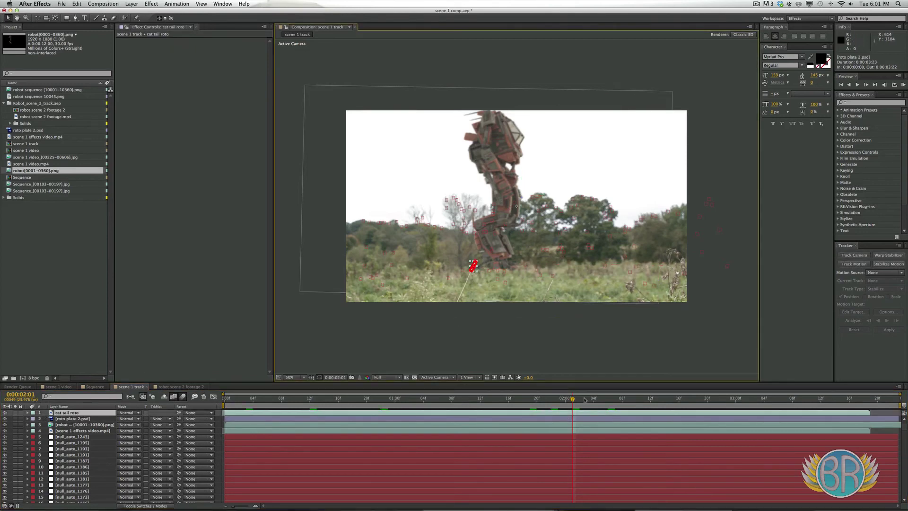
left_click_drag(567, 398, 532, 400)
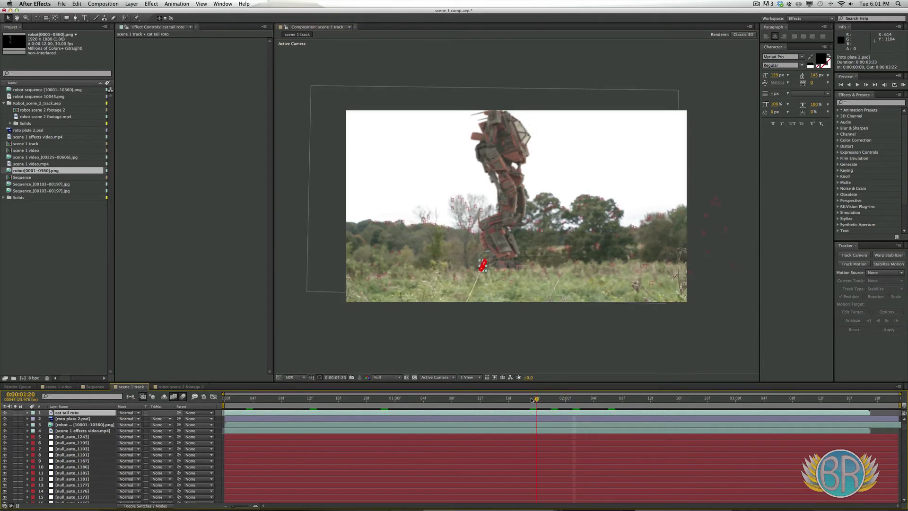
left_click(613, 367)
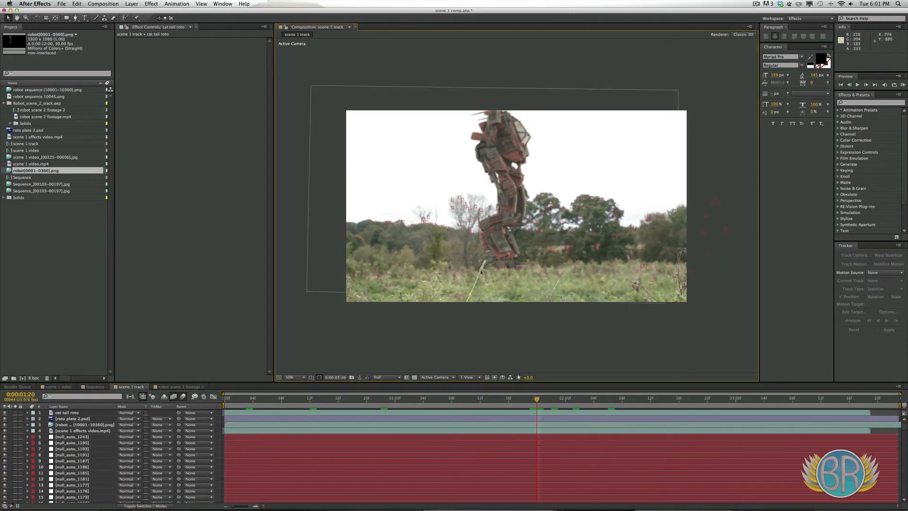
scroll(472, 311, "up", 2)
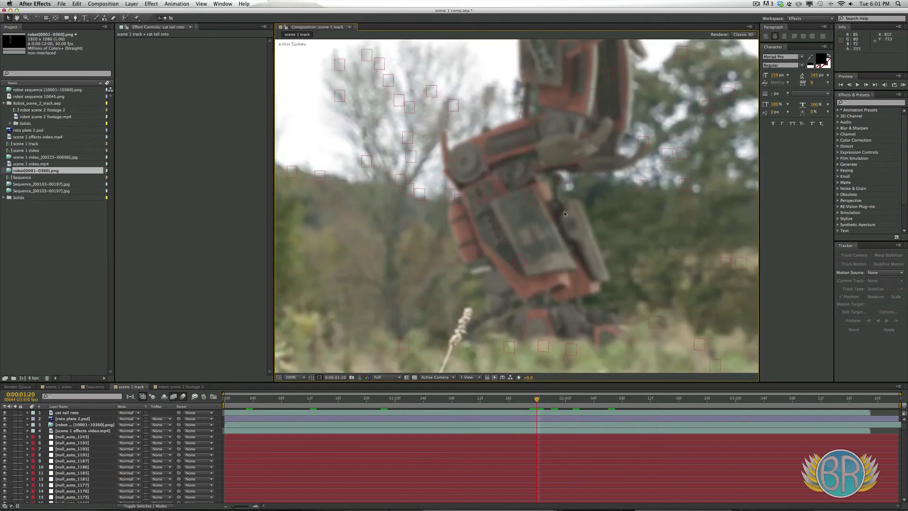
Step: Return the viewer to 50% full frame, move to 0:00:01:02, and restore the Switches columns
scroll(565, 214, "down", 2)
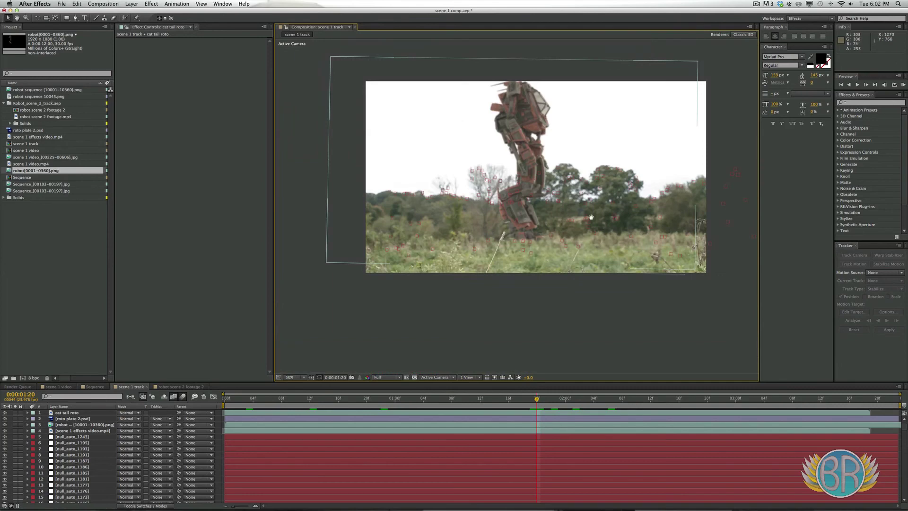
left_click_drag(548, 282, 529, 325)
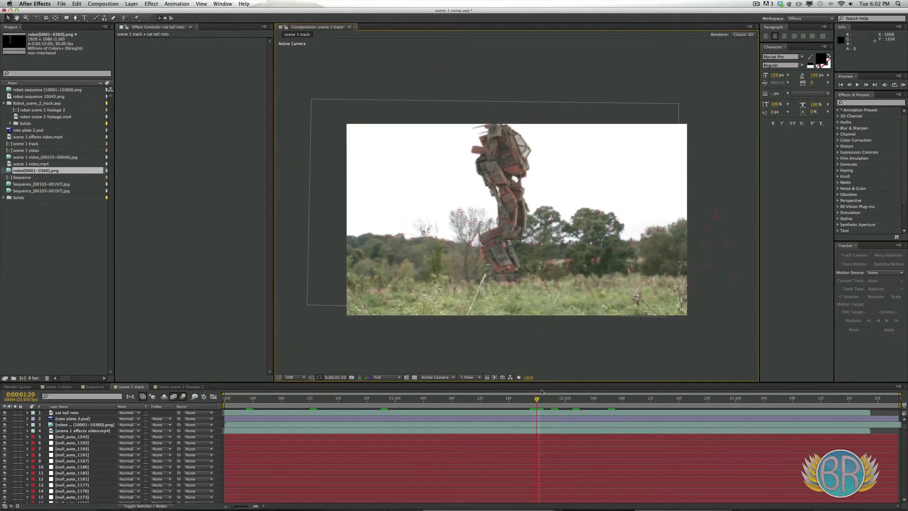
left_click_drag(536, 401, 405, 403)
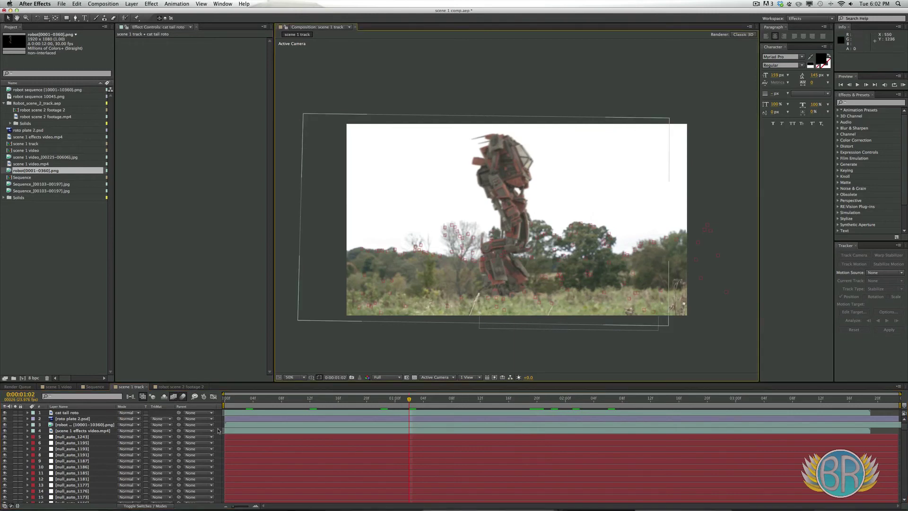
key("F4")
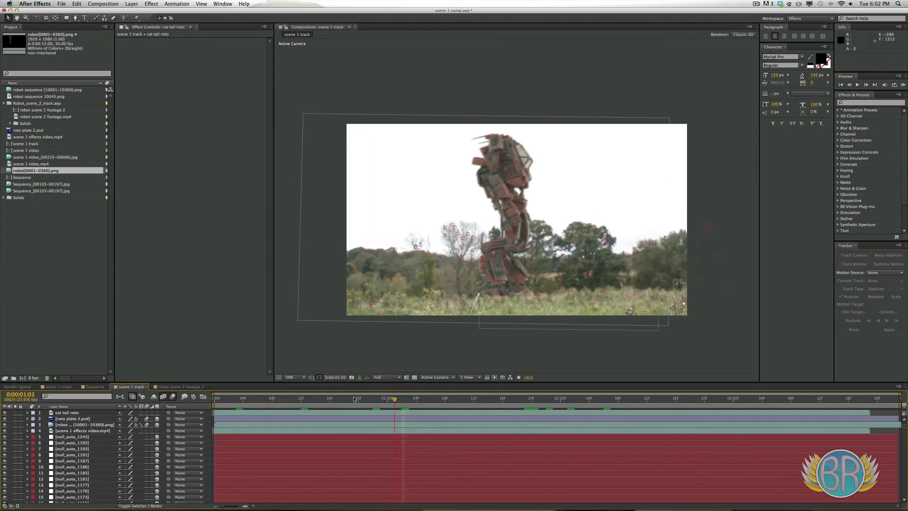
Step: Scrub from 0:00:01:11 to 0:00:03:07 and back to about 0:00:01:16 to check the robot's motion blur
left_click_drag(402, 399, 467, 399)
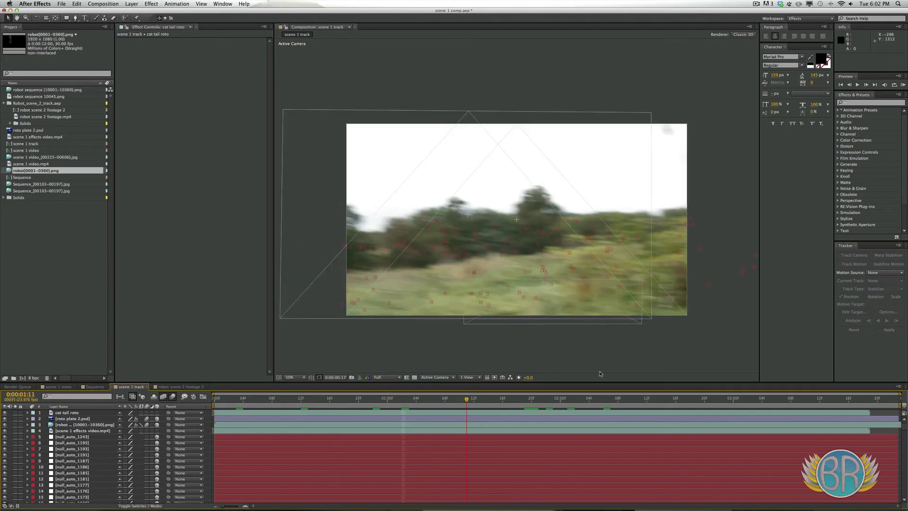
left_click(741, 399)
left_click_drag(745, 392, 790, 400)
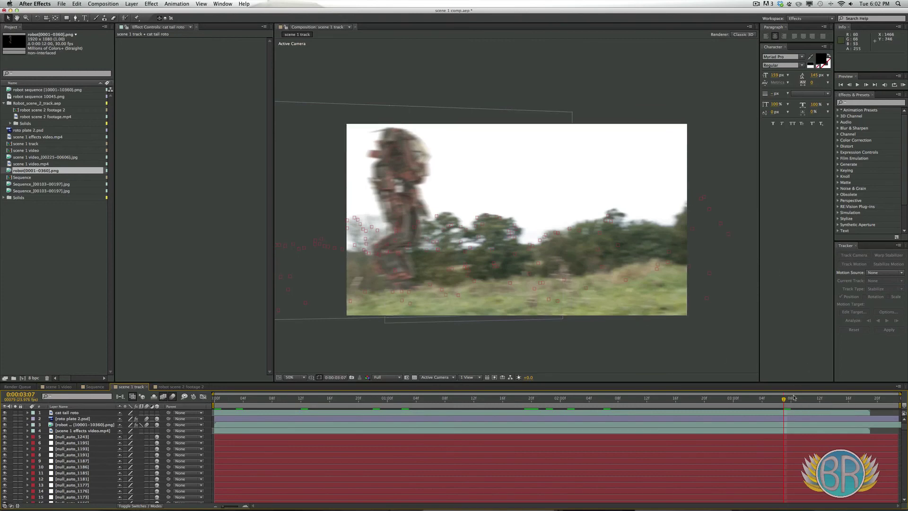
left_click_drag(792, 398, 503, 393)
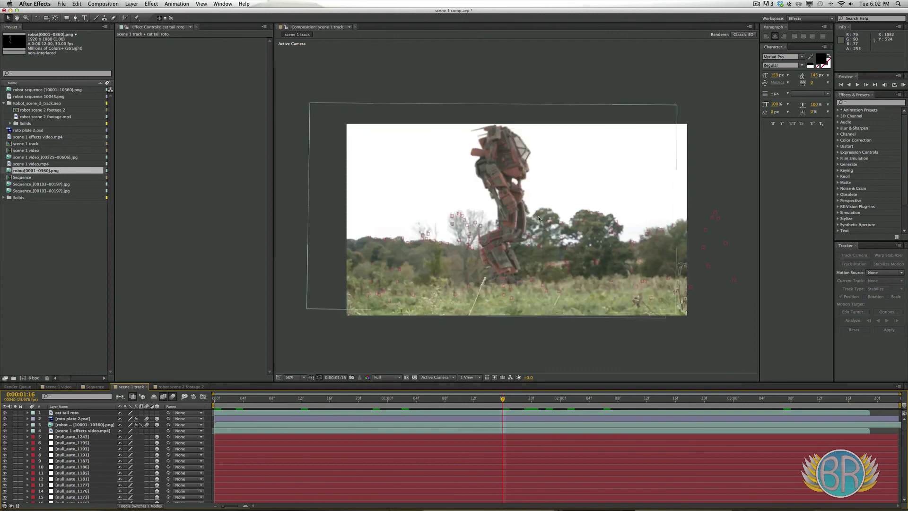
left_click(437, 355)
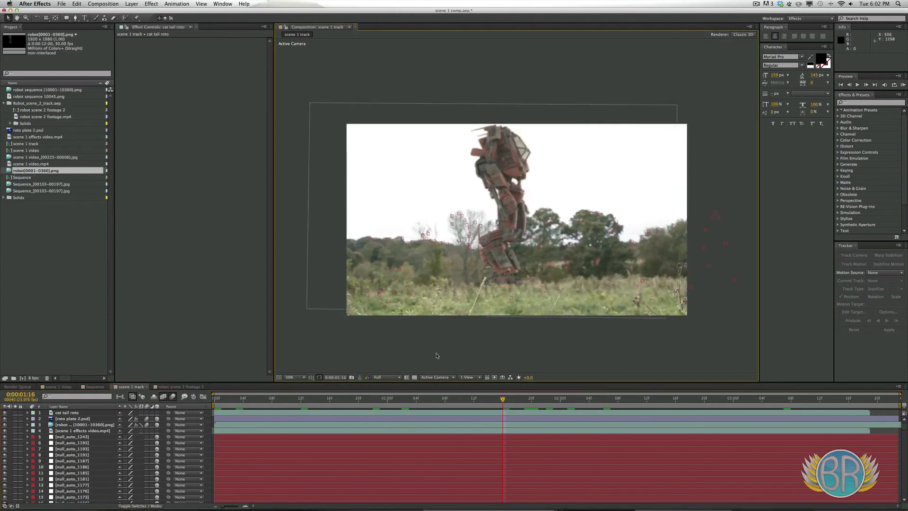